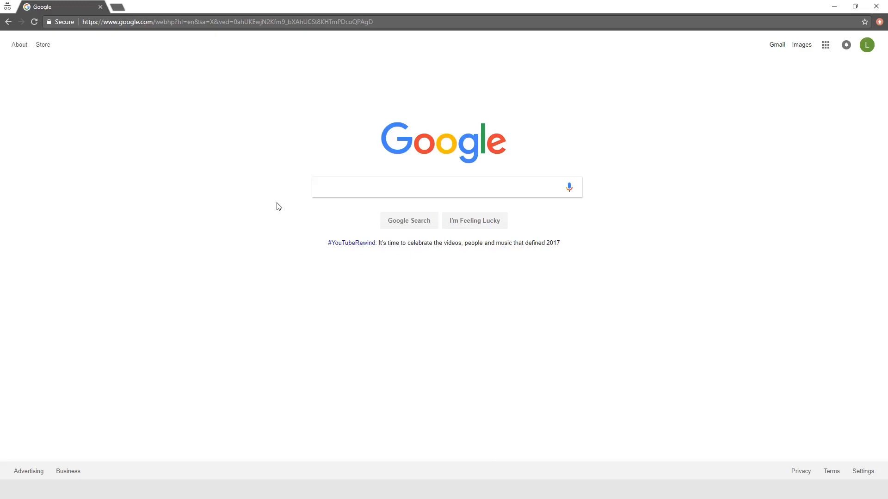
Search Google for phonebibi and view the Amazon ad result in a new tab.
left_click(377, 184)
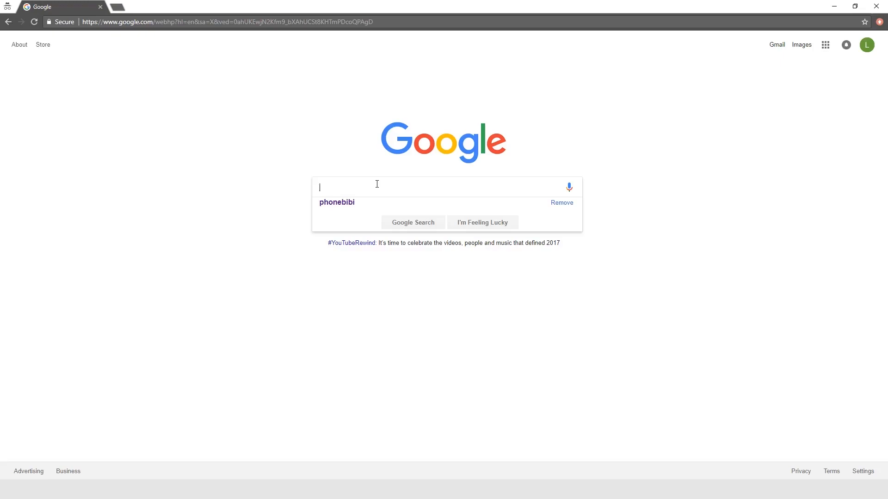
left_click(345, 207)
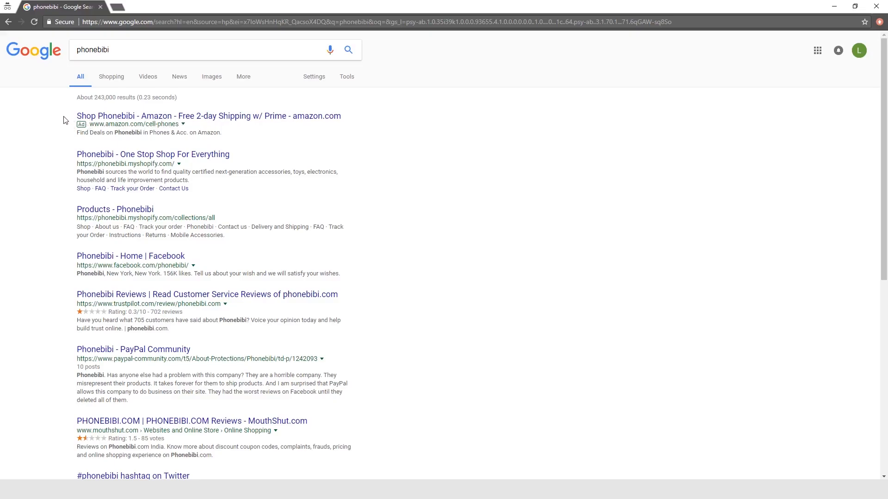
right_click(237, 119)
left_click(252, 124)
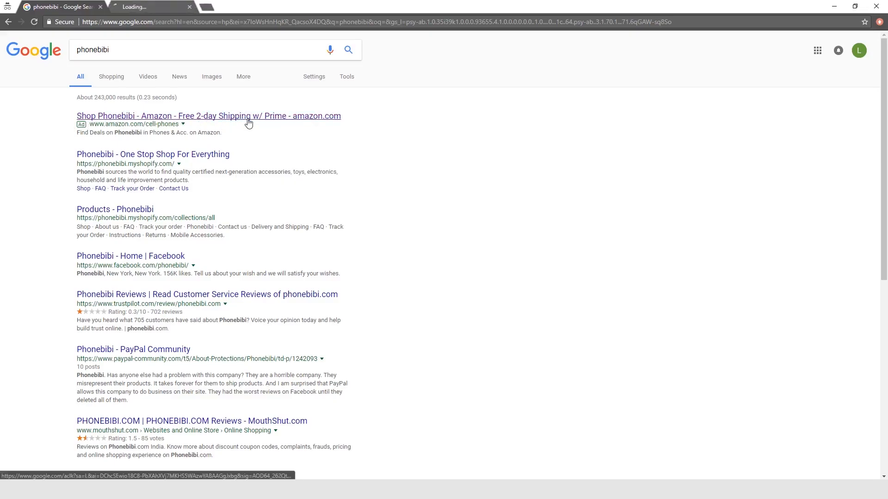
left_click(149, 7)
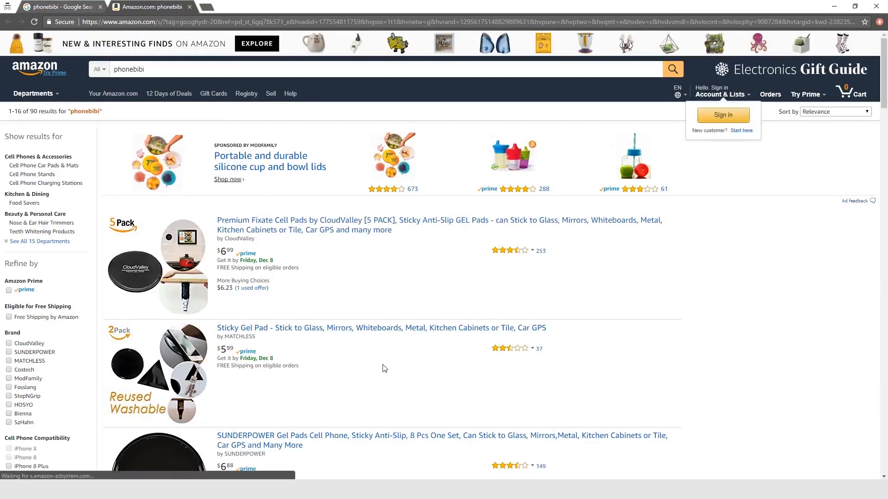
left_click(72, 5)
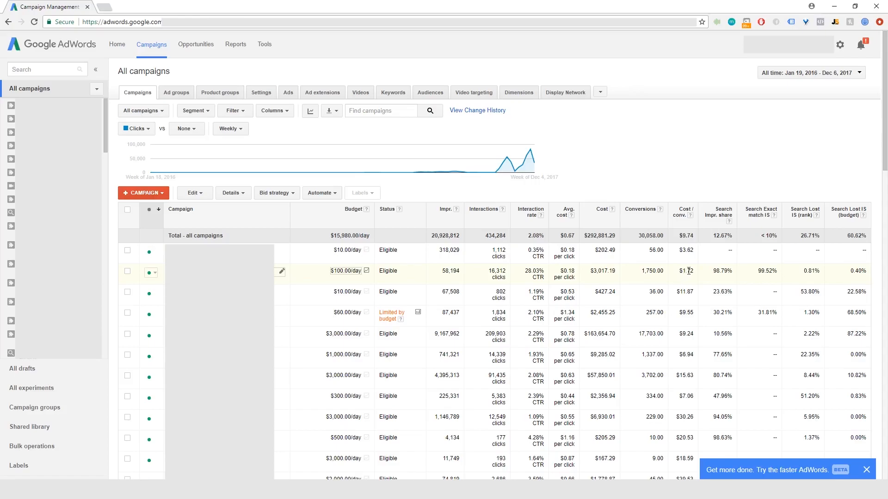
left_click_drag(676, 272, 692, 272)
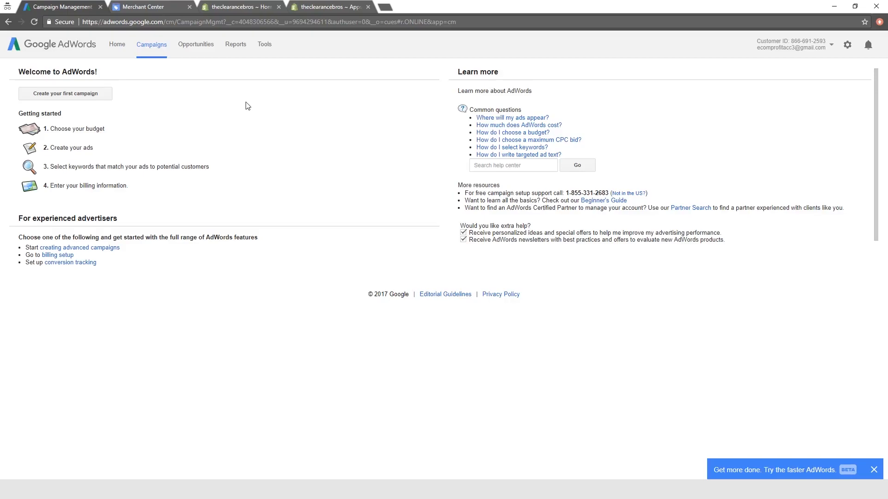
Start creating the first AdWords campaign and name it Website General.
left_click(90, 100)
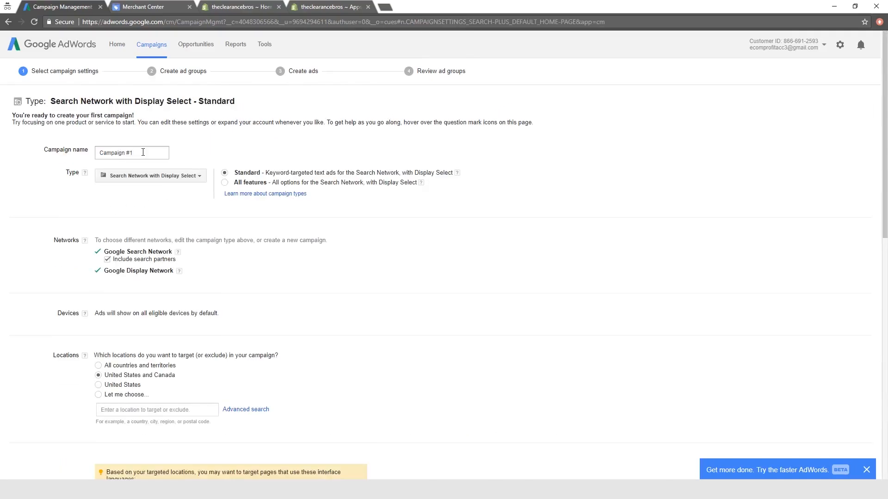
left_click(143, 152)
triple_click(143, 152)
type("Webaite General")
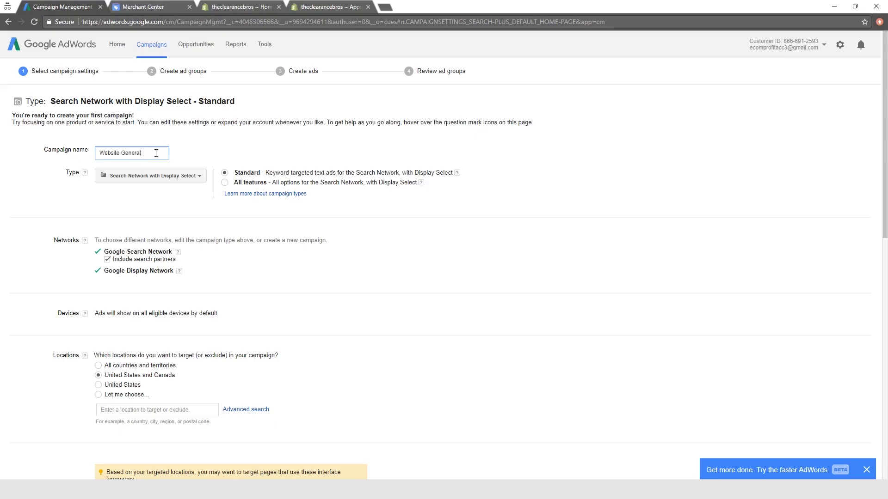
Set the campaign type to Search Network only with All features, accepting the switch of campaign type.
left_click(184, 180)
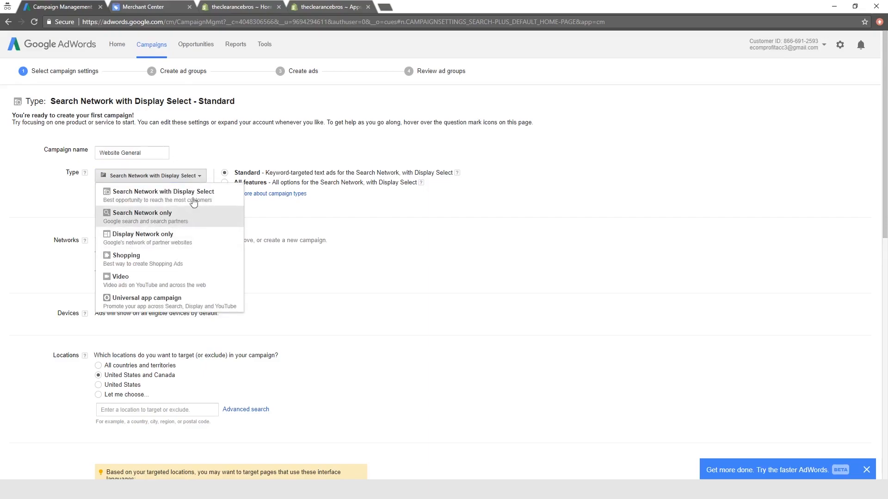
left_click(162, 223)
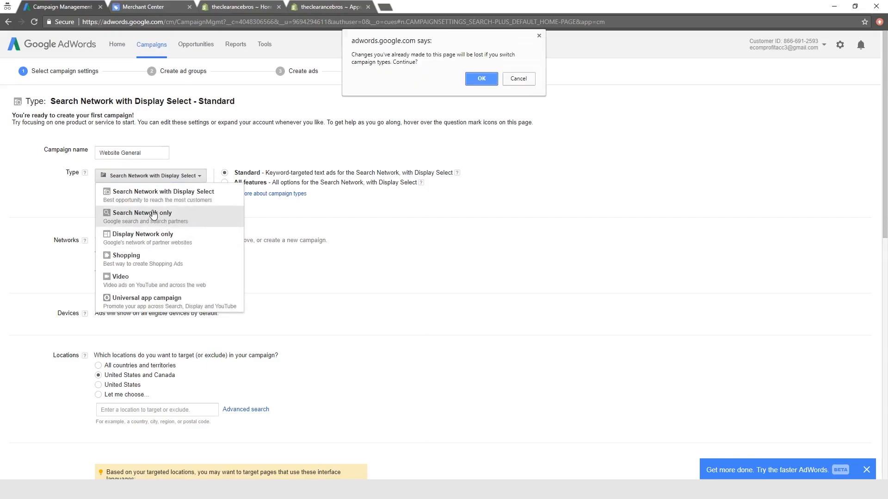
left_click(482, 79)
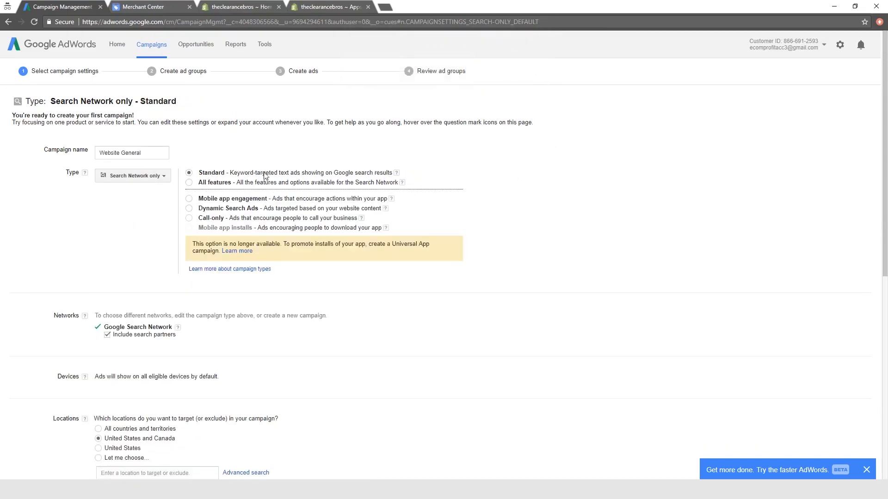
left_click(189, 183)
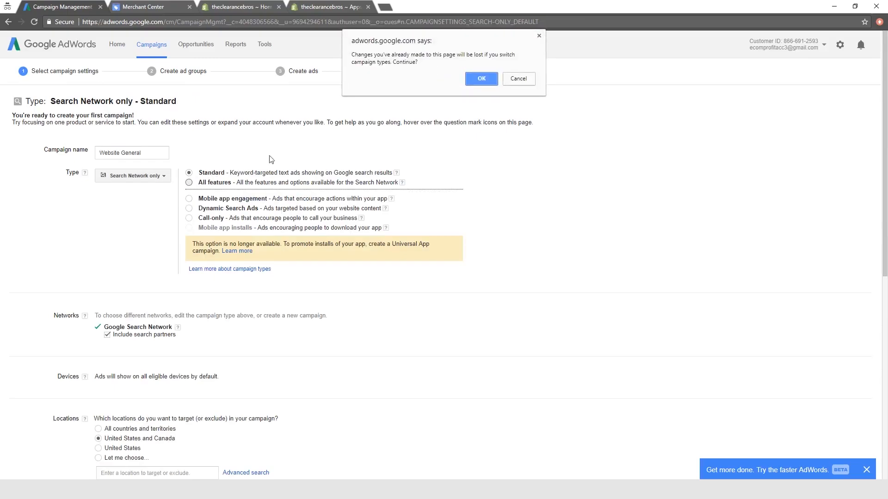
left_click(486, 75)
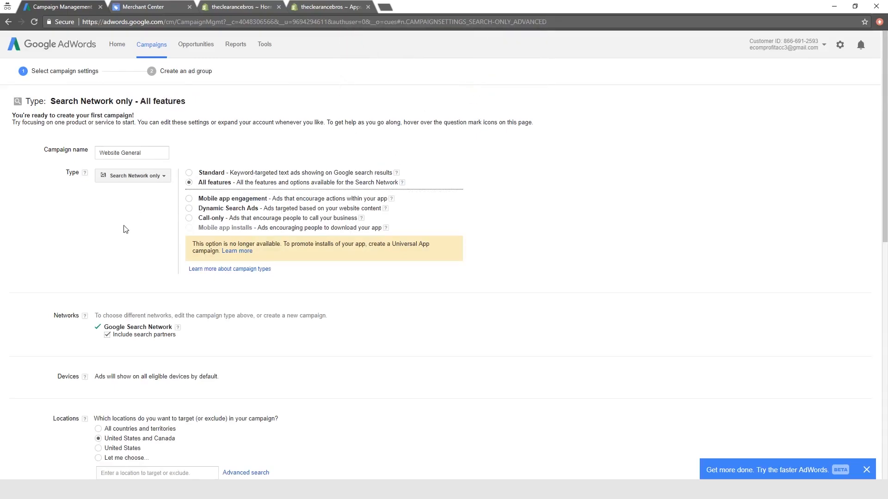
Exclude search partners from the campaign's Google Search Network targeting.
scroll(123, 227, "down", 2)
scroll(125, 226, "down", 2)
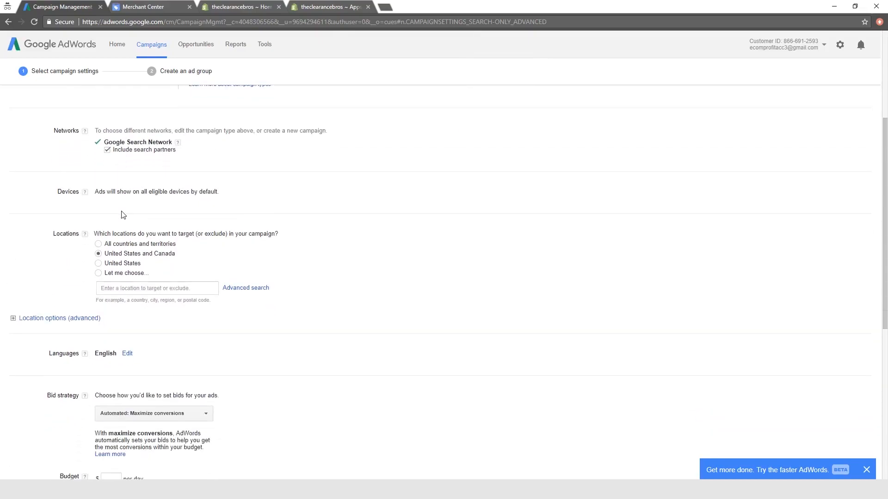
scroll(117, 163, "down", 1)
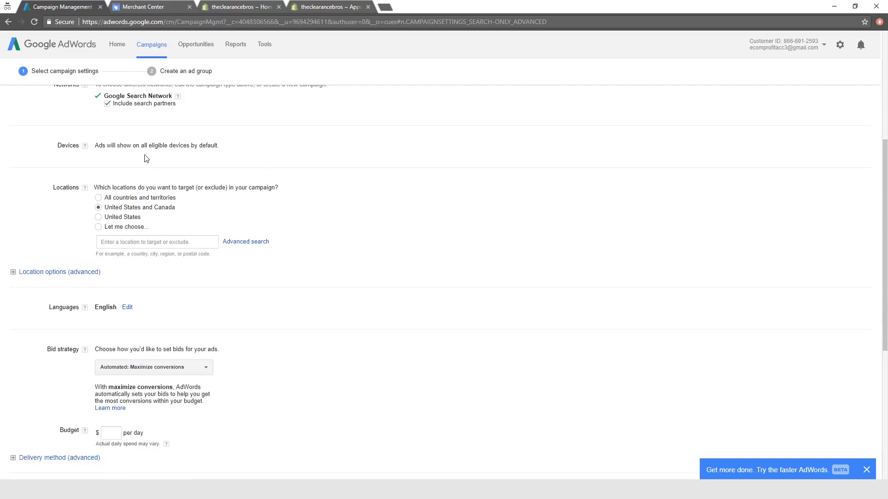
scroll(146, 159, "up", 1)
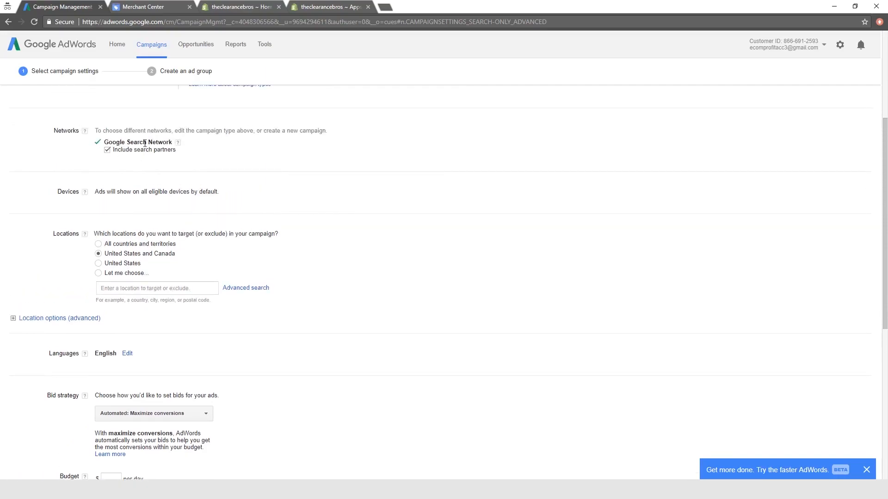
left_click(107, 150)
Change the campaign's bid strategy to Manual CPC.
scroll(113, 168, "down", 1)
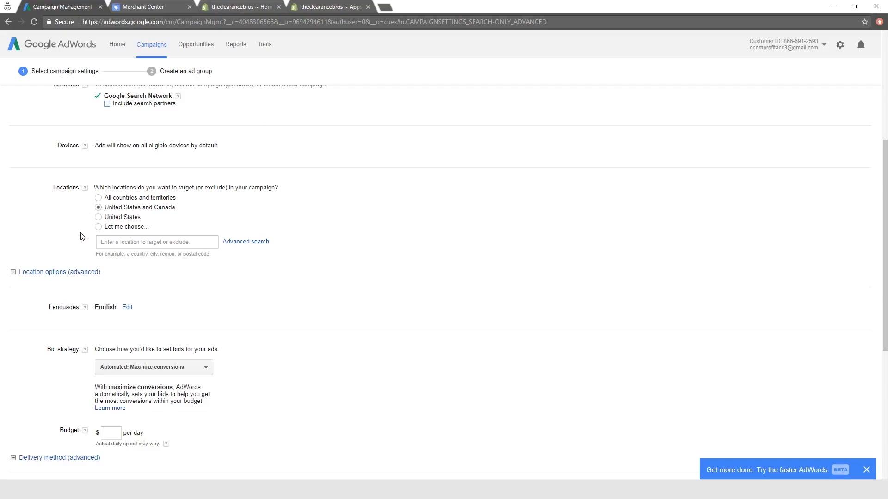
scroll(85, 222, "down", 3)
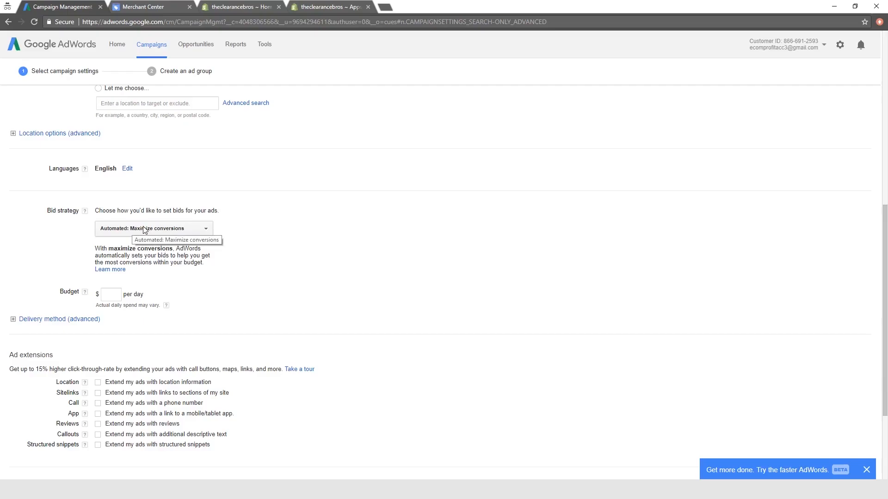
scroll(145, 230, "up", 6)
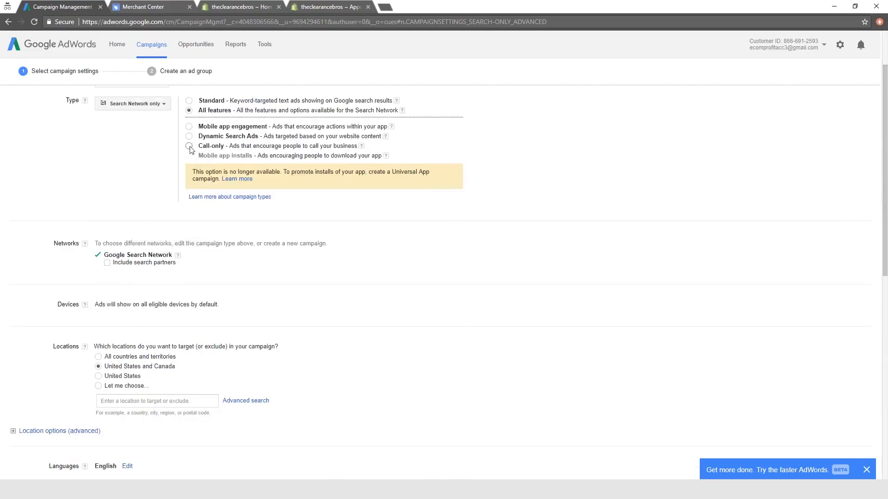
scroll(127, 329, "down", 5)
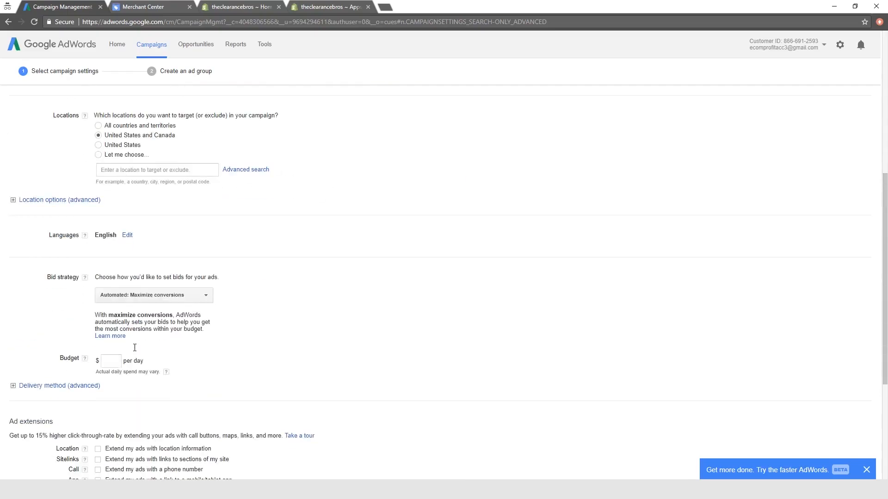
left_click(157, 296)
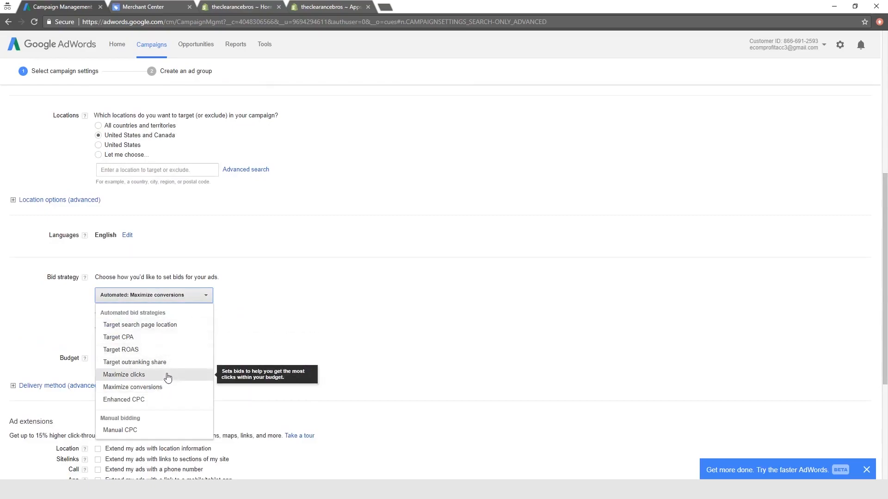
left_click(165, 434)
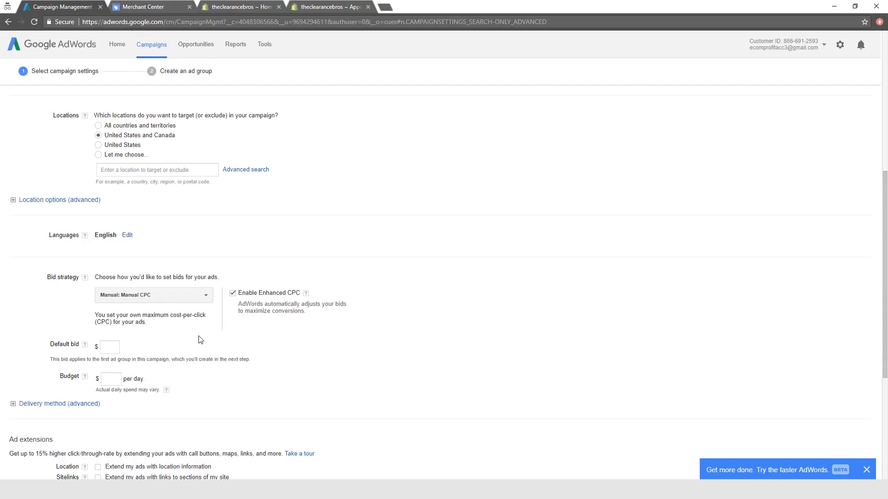
Set the default bid to $3 and the campaign budget to $10 per day.
left_click(113, 347)
left_click(113, 347)
type("3")
left_click(140, 348)
left_click(119, 377)
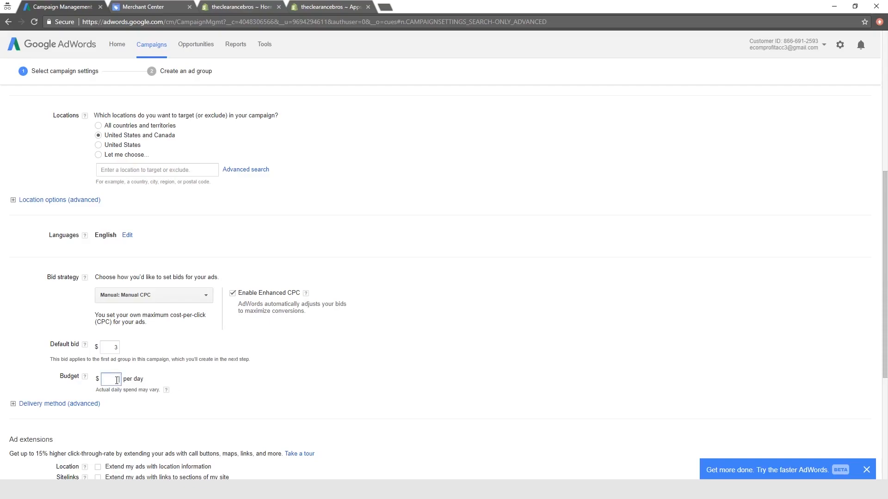
left_click(201, 412)
Save the campaign settings without ad extensions and continue to ad group creation.
scroll(202, 356, "down", 3)
scroll(202, 355, "down", 1)
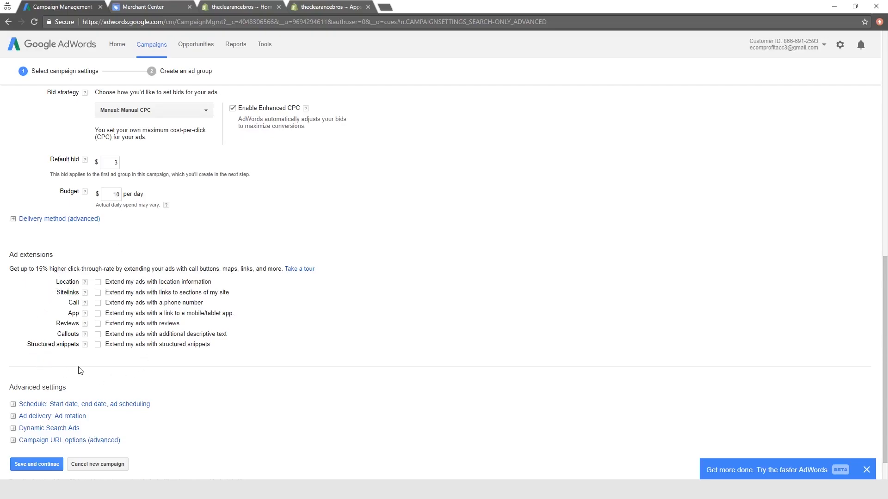
scroll(167, 384, "down", 1)
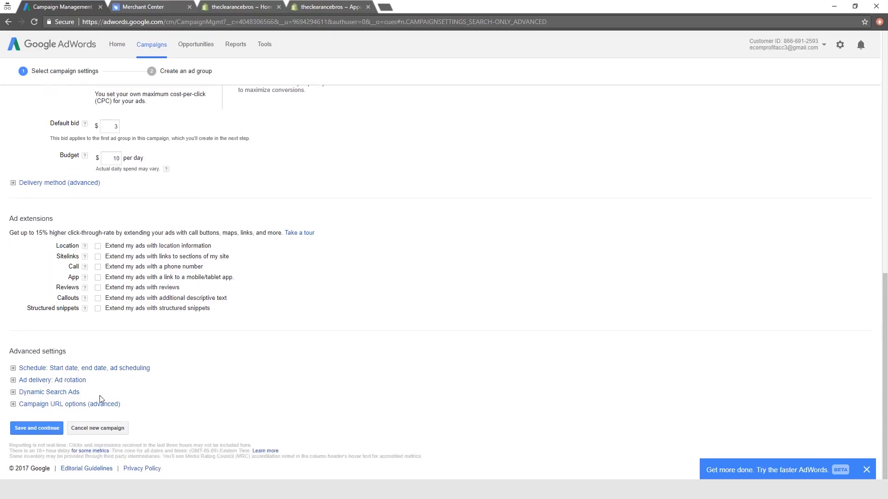
left_click(48, 427)
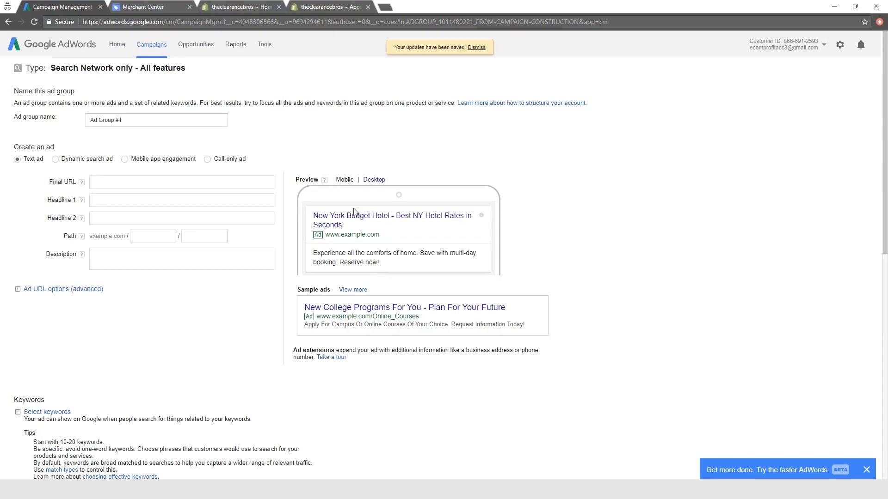
Name the ad group Website General and set the text ad's final URL to vantinos.com.
triple_click(138, 121)
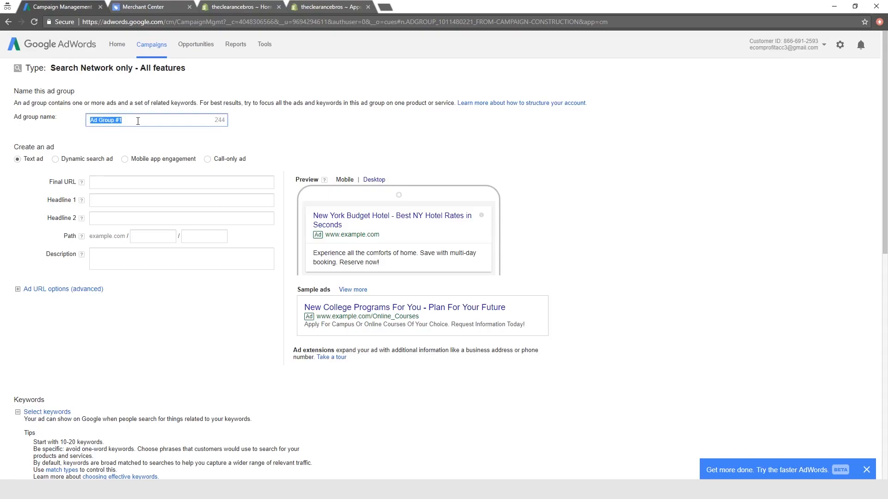
type("Website General")
left_click(142, 181)
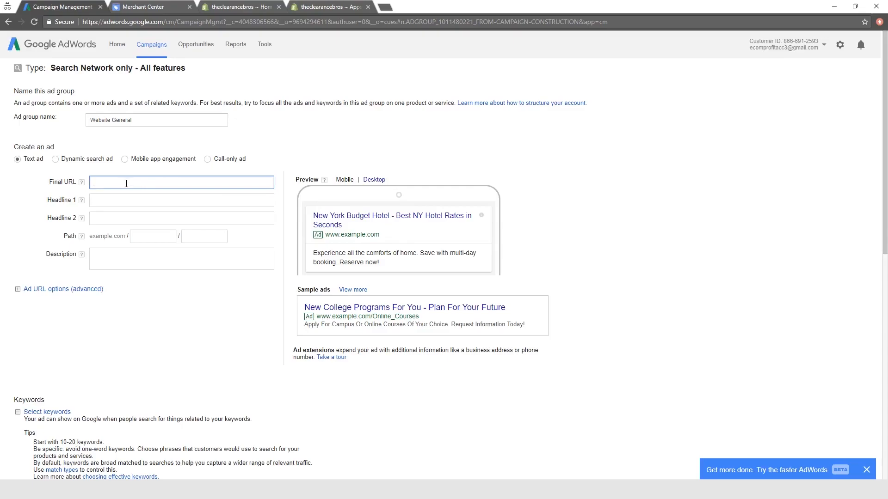
type("vantinos.com")
Enter "Shop Vantinos Products Here" as Headline 1 of the text ad.
left_click(131, 199)
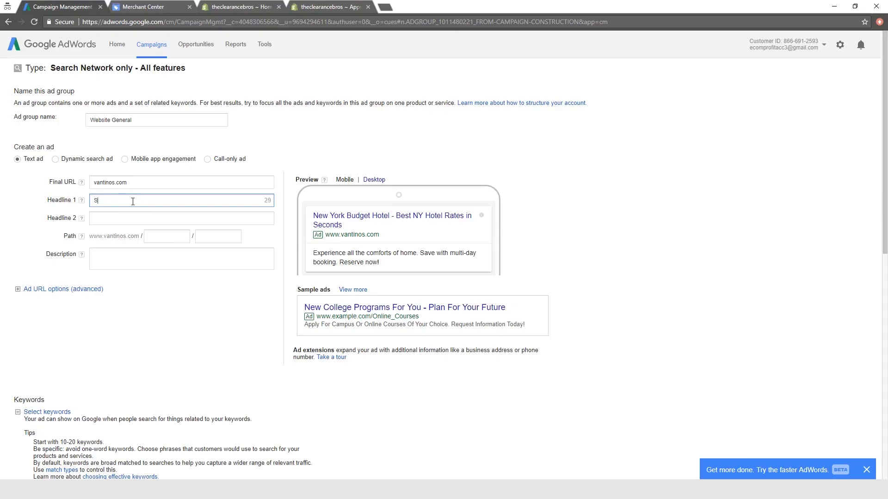
type("hop Vanti")
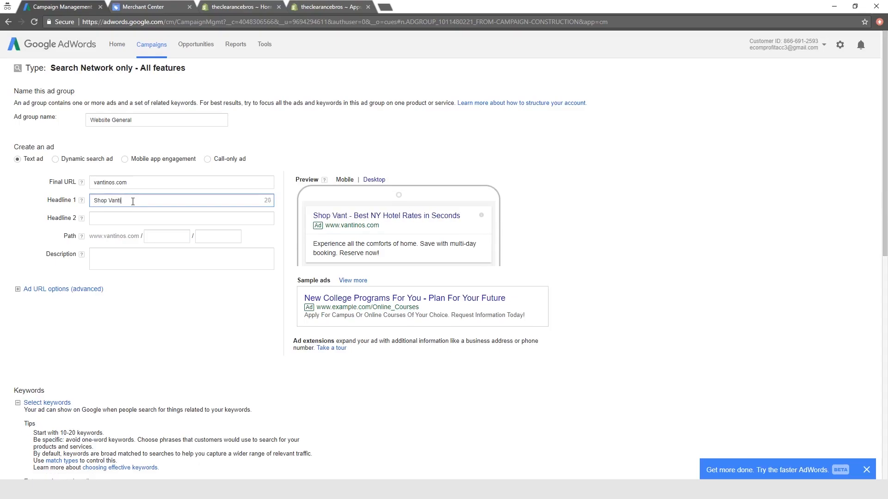
type("nos Pro")
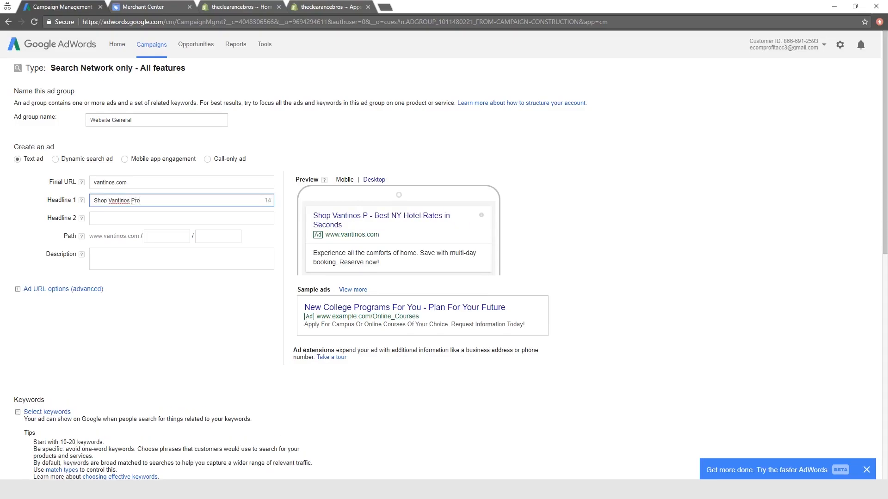
type("ducts He")
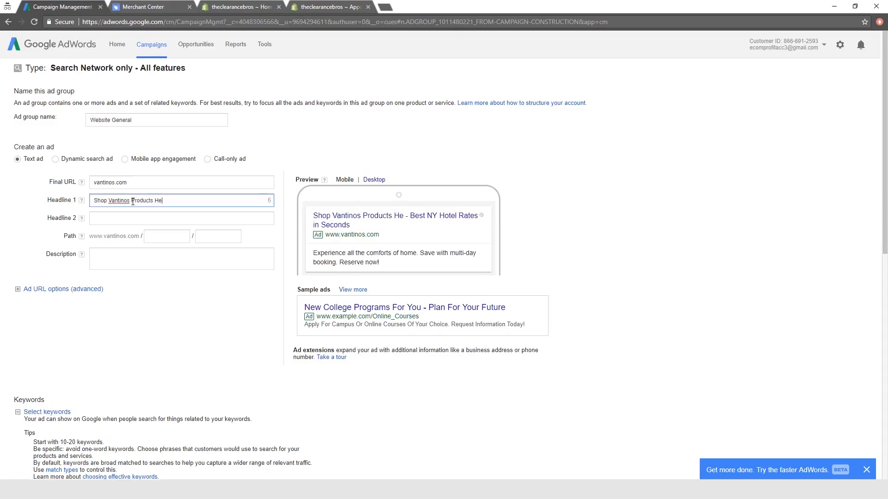
type("ere")
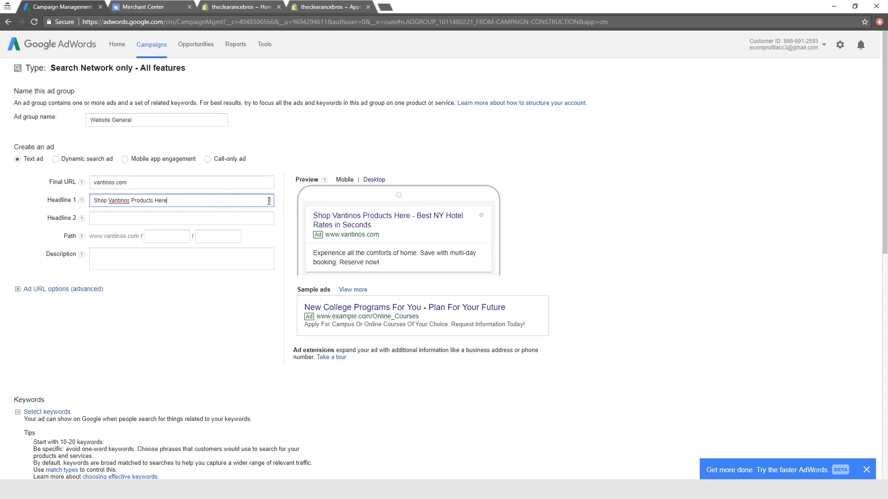
Enter "More Than 50% Off Today" as Headline 2 of the text ad.
left_click(207, 221)
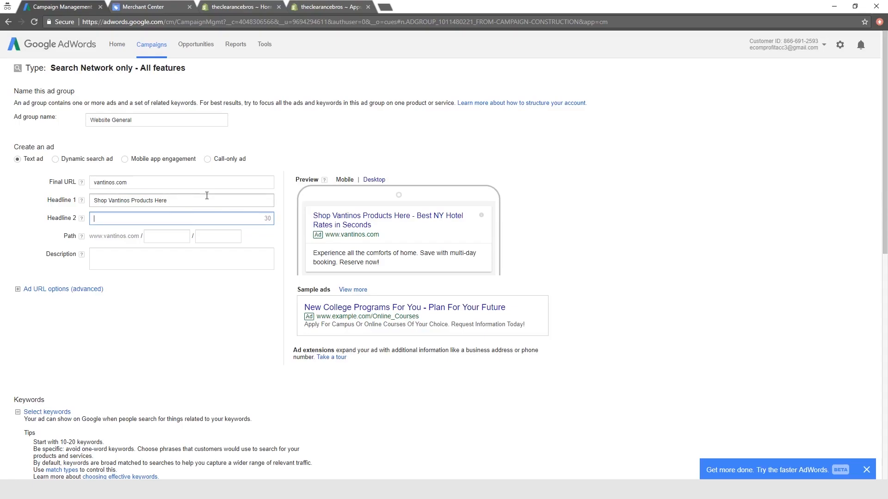
type("More Tah")
key("BackSpace")
key("BackSpace")
type("han 50% O")
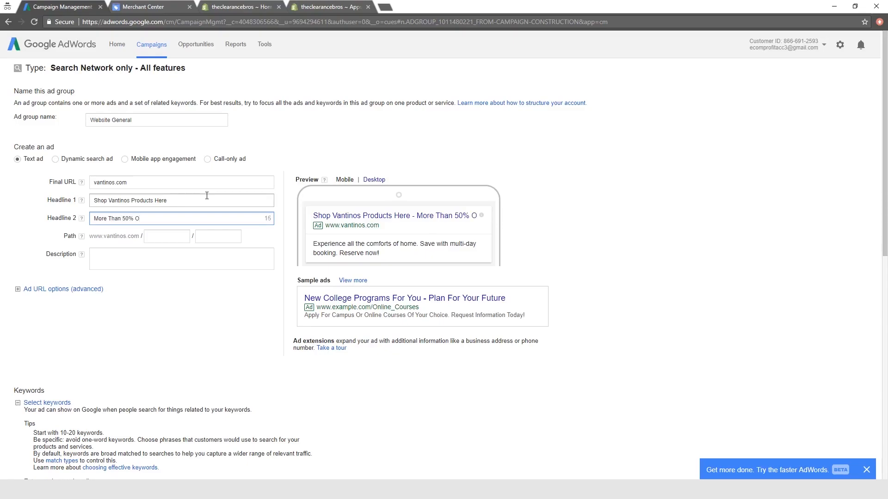
type("ff")
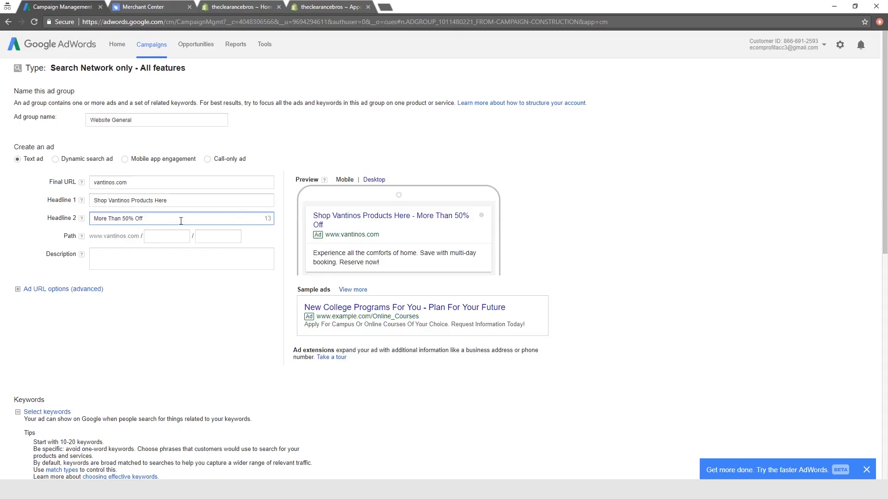
type("Today")
Write the ad description "We have the best selection of items just for you. Hundreds of happy customers.".
left_click(137, 256)
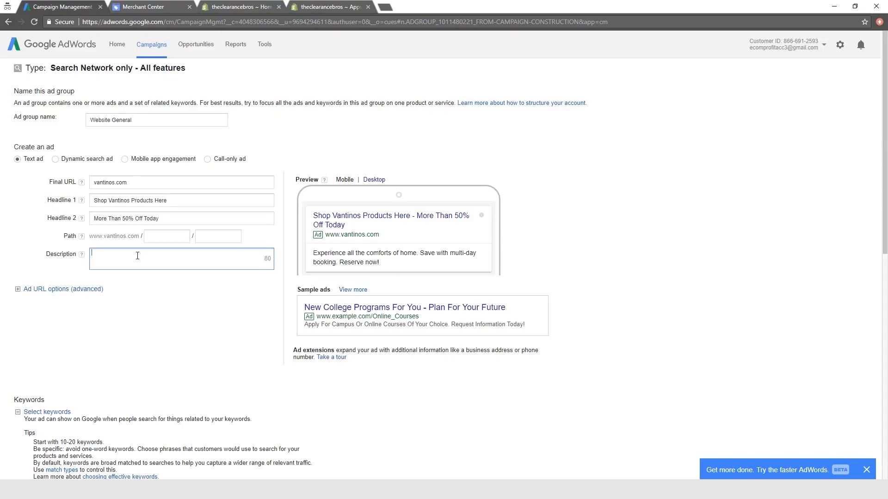
type("We have the b")
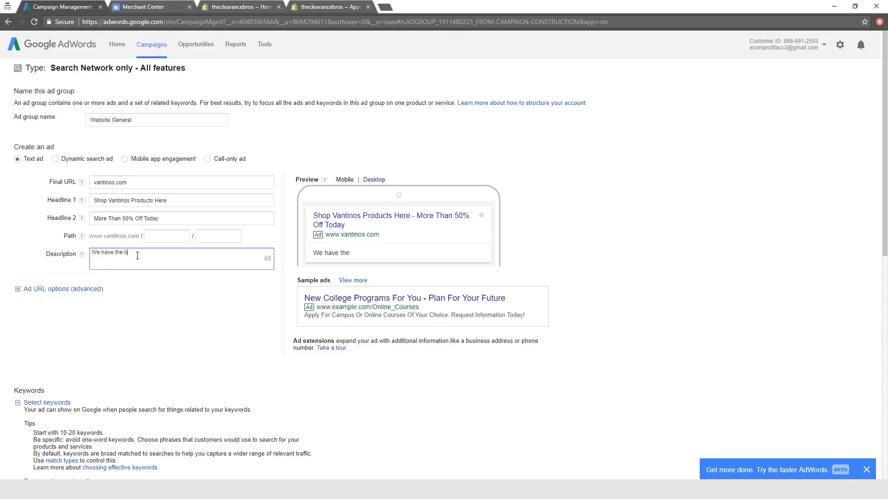
type("est selection of items just for you")
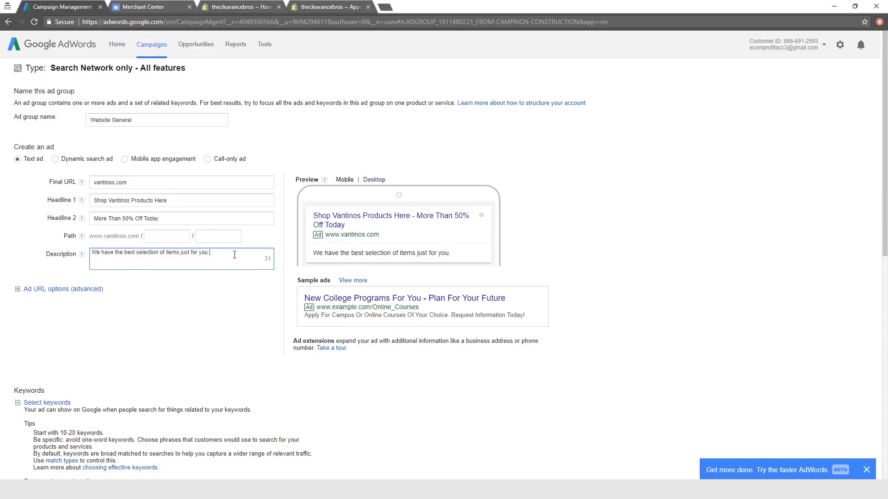
type(". Hundreds of happy Customers")
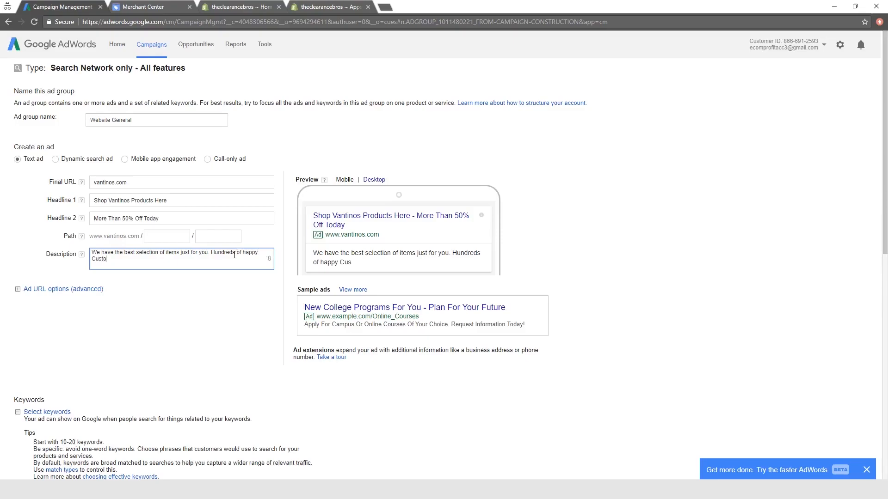
key("BackSpace")
key("BackSpace")
type("rs")
left_click(95, 259)
key("BackSpace")
type("c")
left_click(206, 285)
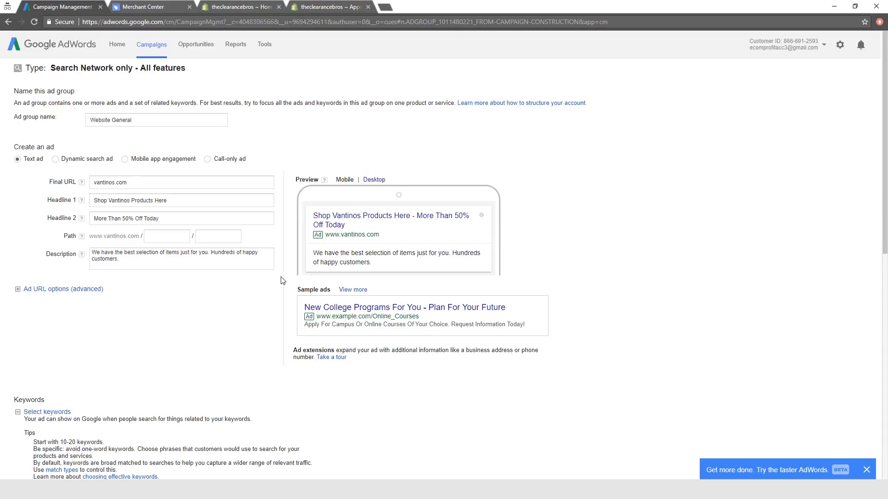
Add the brand name to the ad group's keywords as exact match [vantinos] and phrase match "vantinos".
scroll(280, 281, "down", 6)
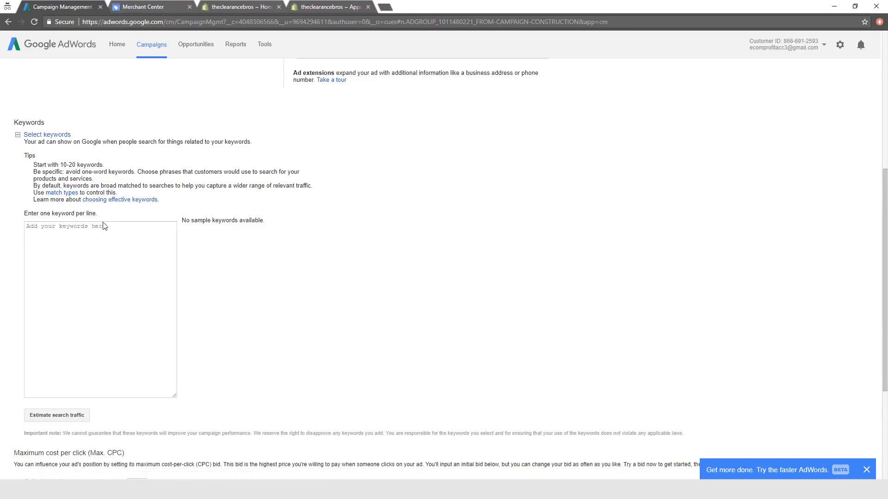
left_click(108, 236)
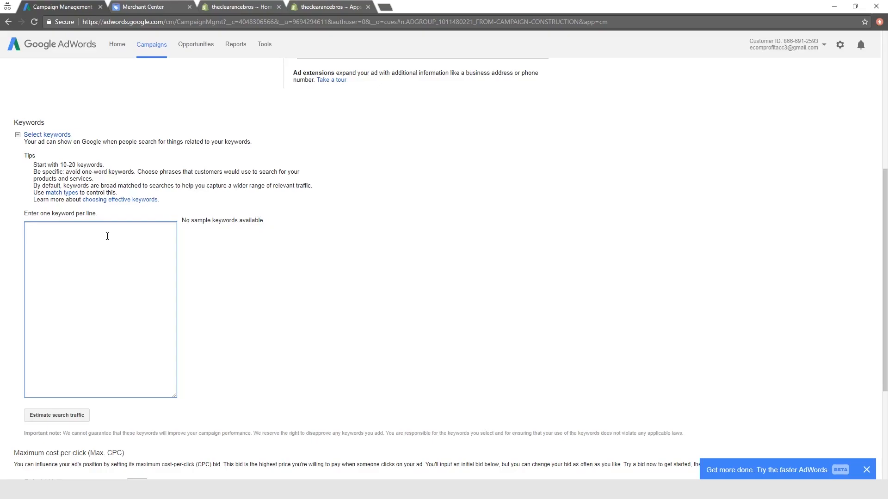
type("[")
type("vantinos")
type("]")
type("\"")
type("vantinos")
type("\"")
Add the keywords [vantinos products], "vantinos products", [shop vantinos] and "shop vantinos" on separate lines below the brand-name keywords.
type("vantinos ")
type("product")
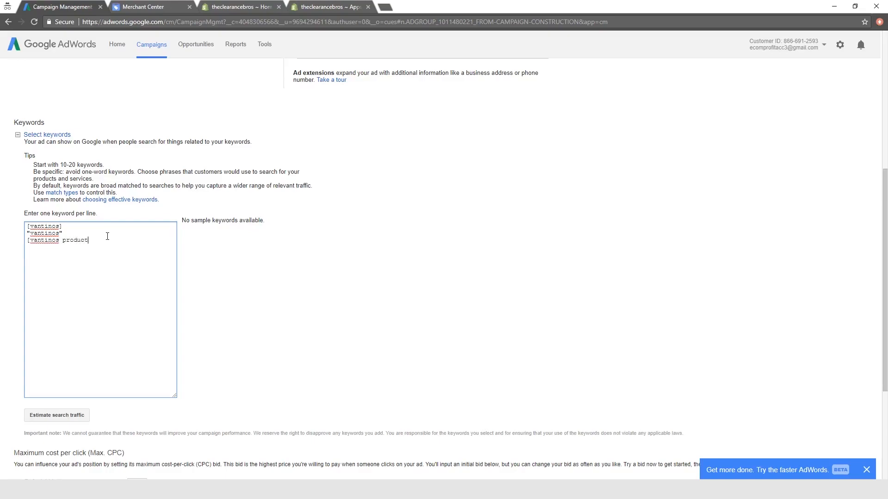
type("s] \"vantinos products\"")
type("shop vantinos] \"s")
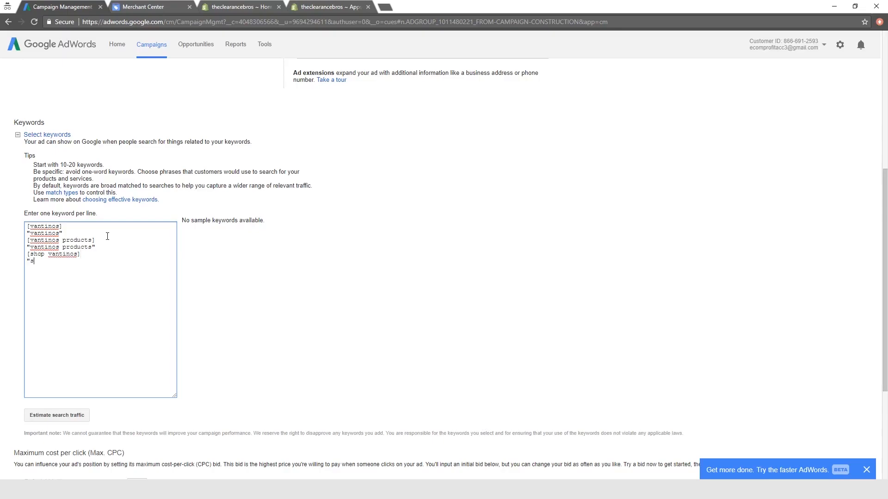
type("hop vantinos\"")
left_click_drag(64, 234, 27, 225)
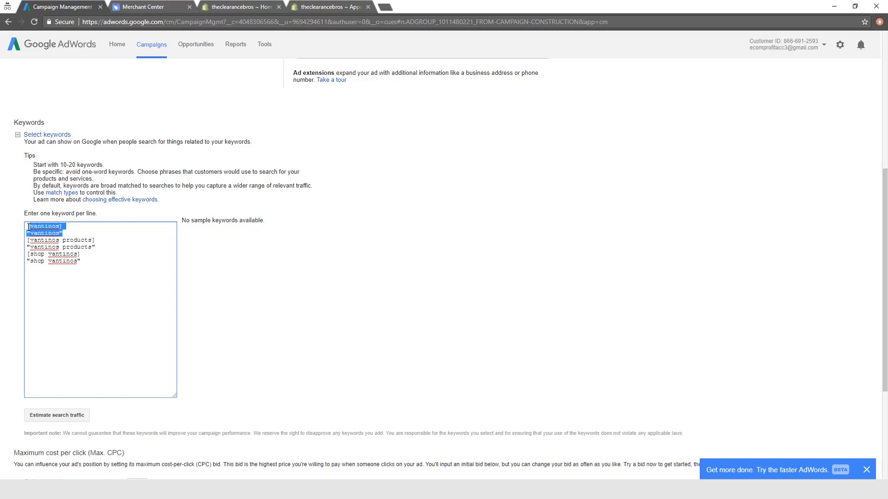
left_click(77, 232)
Estimate the search traffic for the entered keywords and save the ad group.
left_click(65, 419)
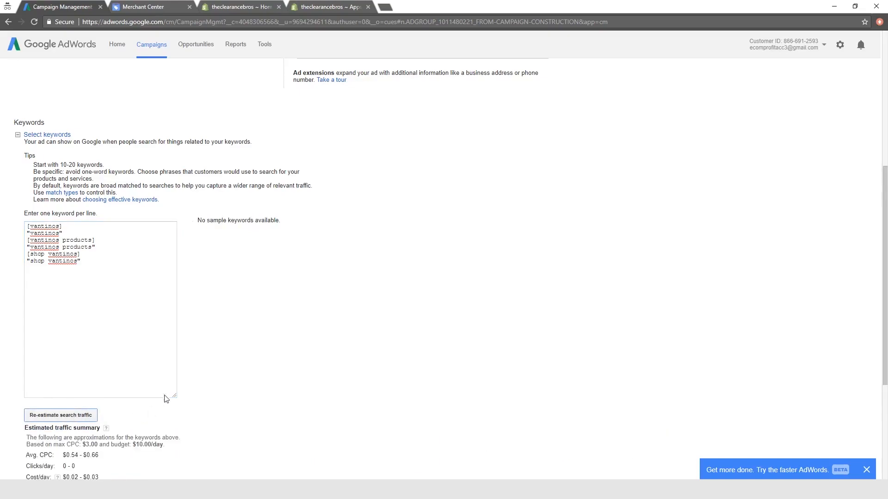
scroll(98, 424, "down", 2)
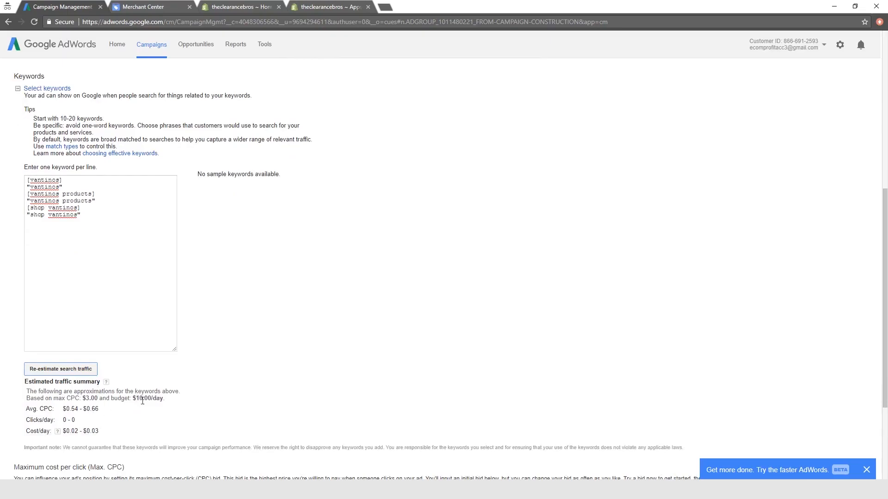
scroll(224, 403, "down", 2)
scroll(222, 310, "down", 1)
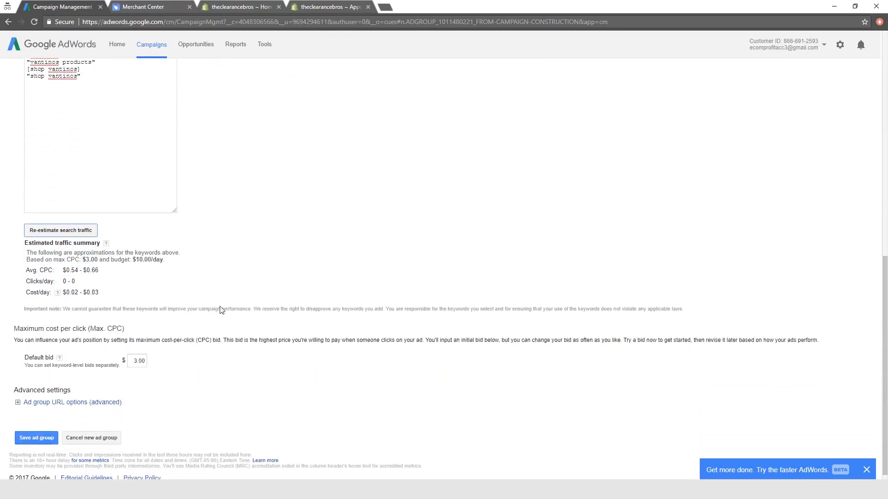
scroll(222, 310, "up", 3)
scroll(221, 310, "down", 3)
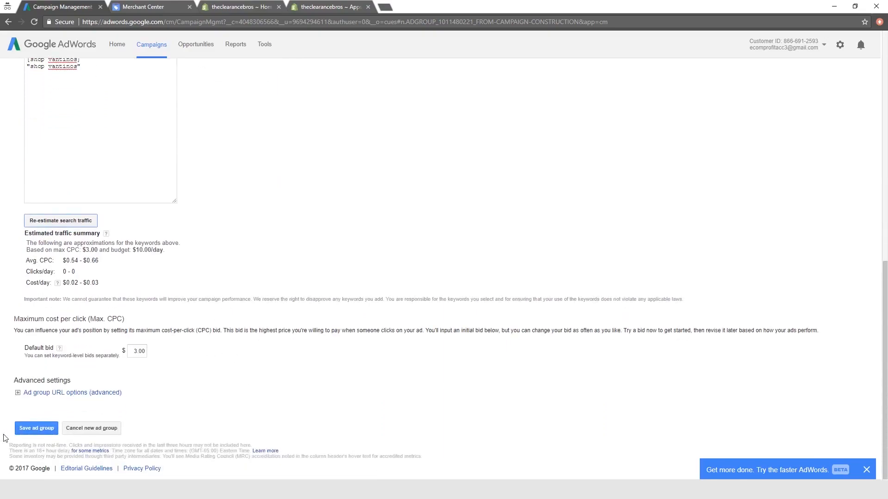
left_click(29, 428)
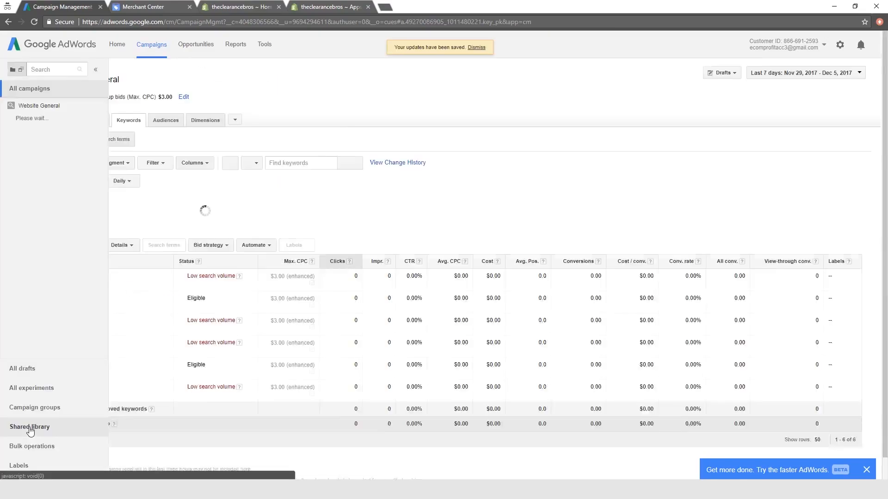